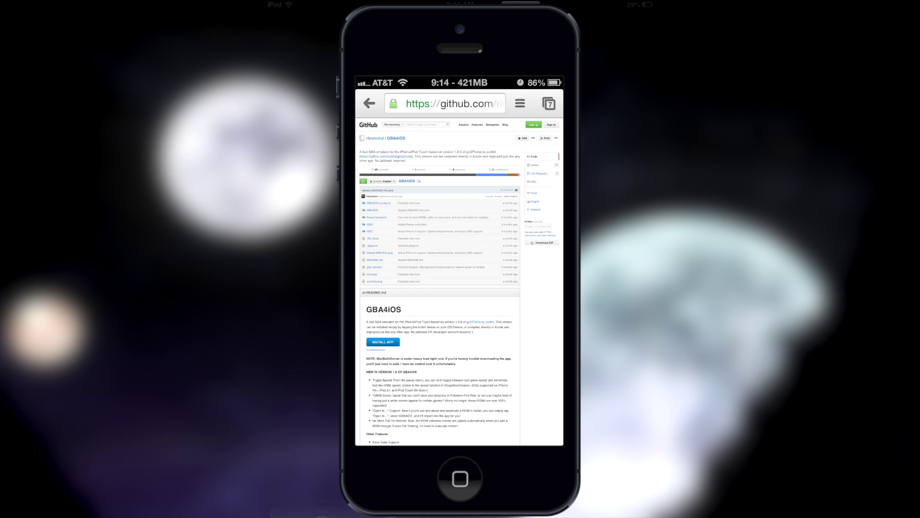
- Start editing the GitHub page address, then cancel and return to the GBA4iOS repository page
{"action": "left_click", "coordinate": [446, 103]}
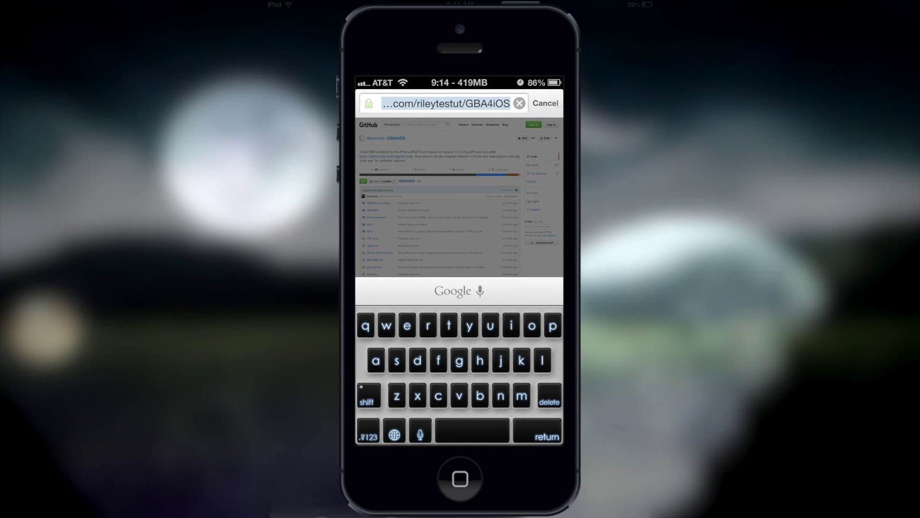
{"action": "left_click", "coordinate": [546, 103]}
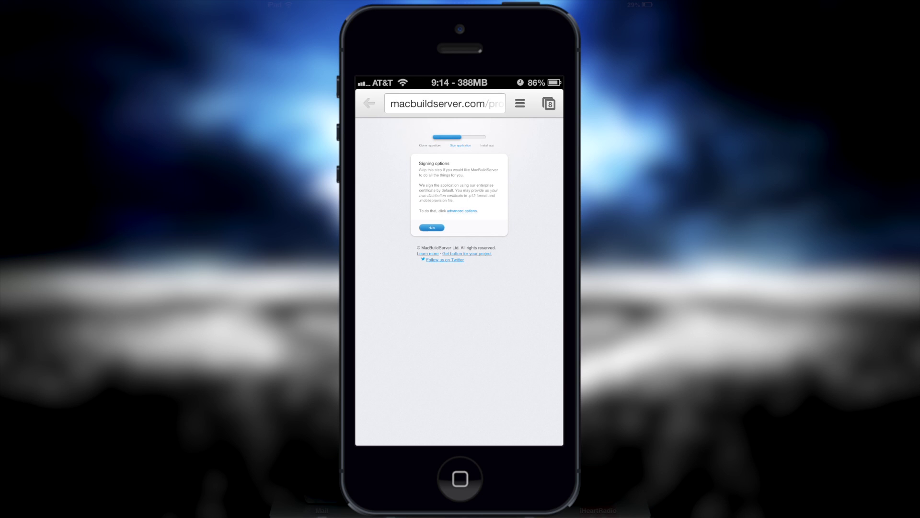
- Build GBA4iOS with default signing and confirm installing it over the air on the phone
{"action": "left_click", "coordinate": [431, 228]}
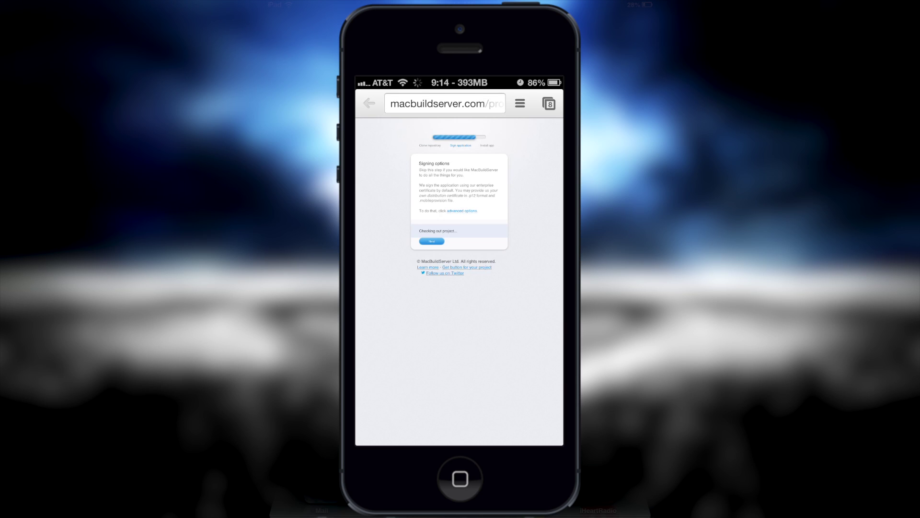
{"action": "left_click_drag", "start_coordinate": [508, 286], "coordinate": [448, 221]}
{"action": "double_click", "coordinate": [510, 232]}
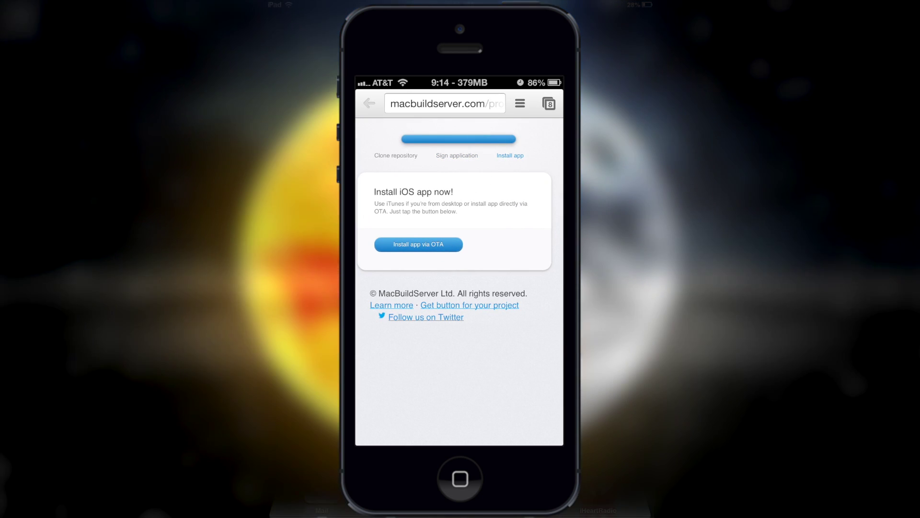
{"action": "left_click", "coordinate": [417, 243]}
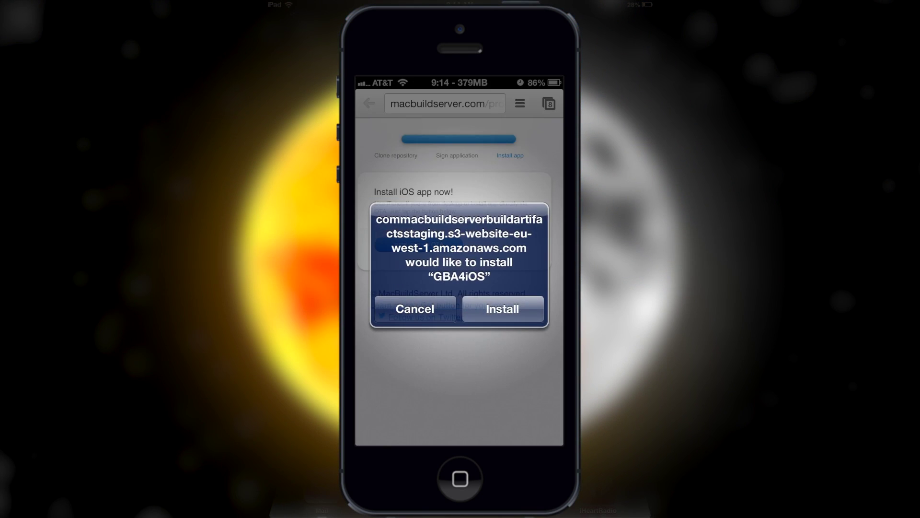
{"action": "left_click", "coordinate": [514, 303]}
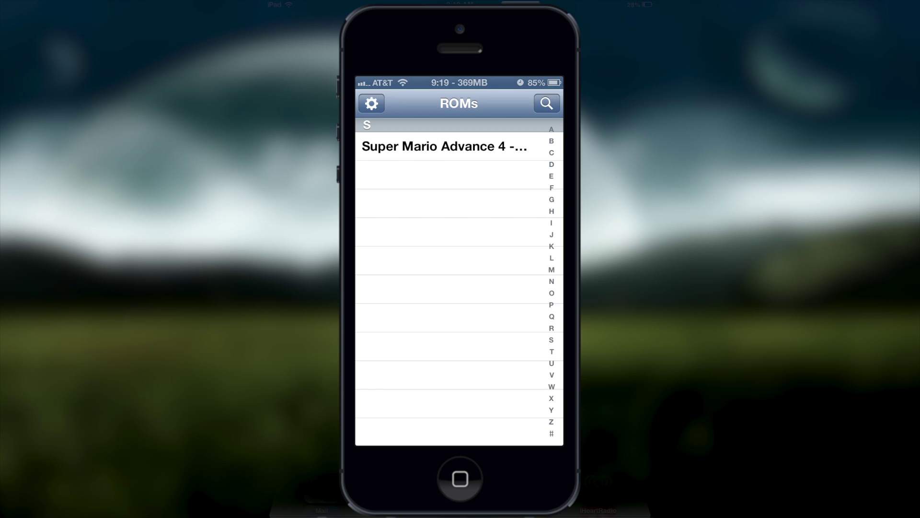
- Look through GBA4iOS Settings, close them, and search the web for GBA ROM downloads
{"action": "left_click", "coordinate": [371, 103]}
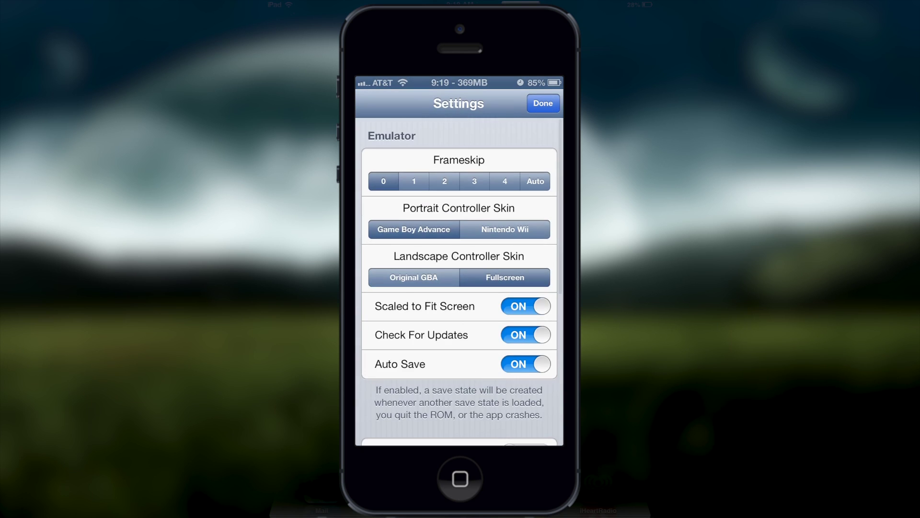
{"action": "scroll", "coordinate": [490, 261], "scroll_direction": "down", "scroll_amount": 10}
{"action": "scroll", "coordinate": [462, 267], "scroll_direction": "up", "scroll_amount": 10}
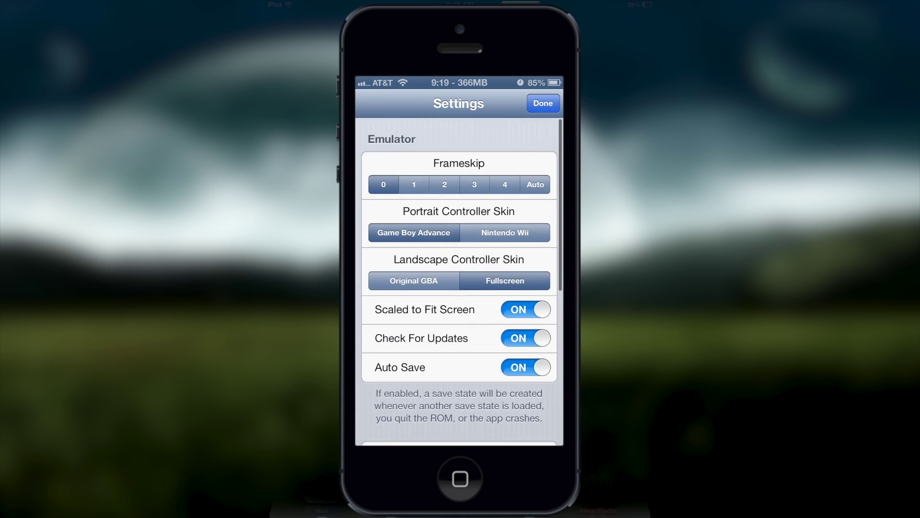
{"action": "left_click", "coordinate": [543, 103]}
{"action": "left_click", "coordinate": [546, 103]}
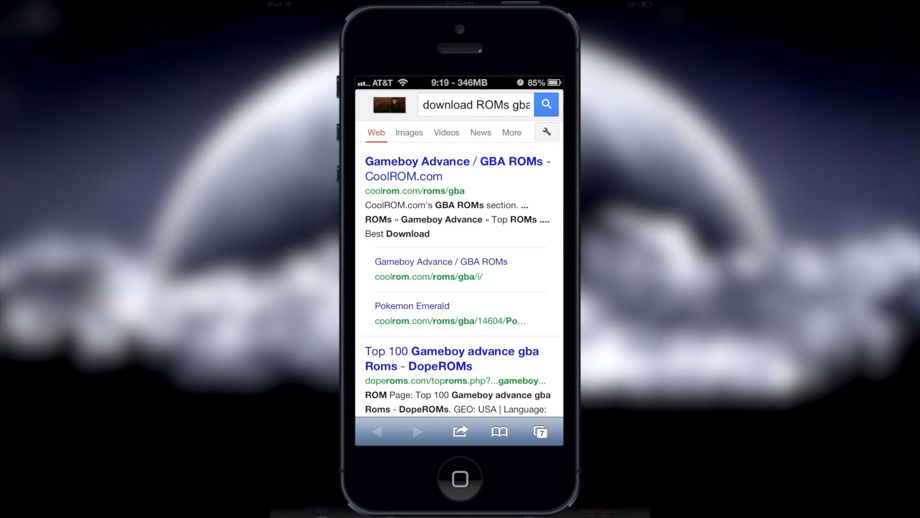
- On CoolROM's GBA page, find the Top 25 Rated list and open Mario Kart - Super Circuit
{"action": "left_click", "coordinate": [417, 162]}
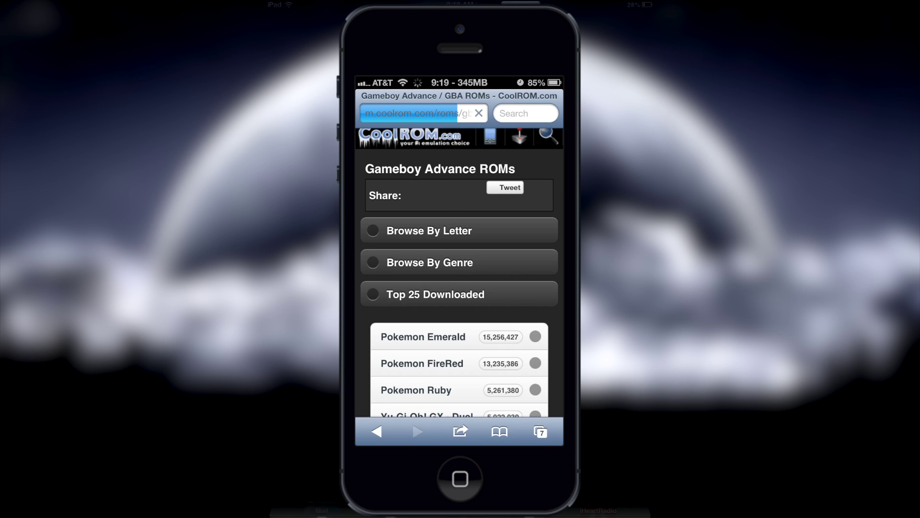
{"action": "left_click_drag", "start_coordinate": [470, 297], "coordinate": [460, 192]}
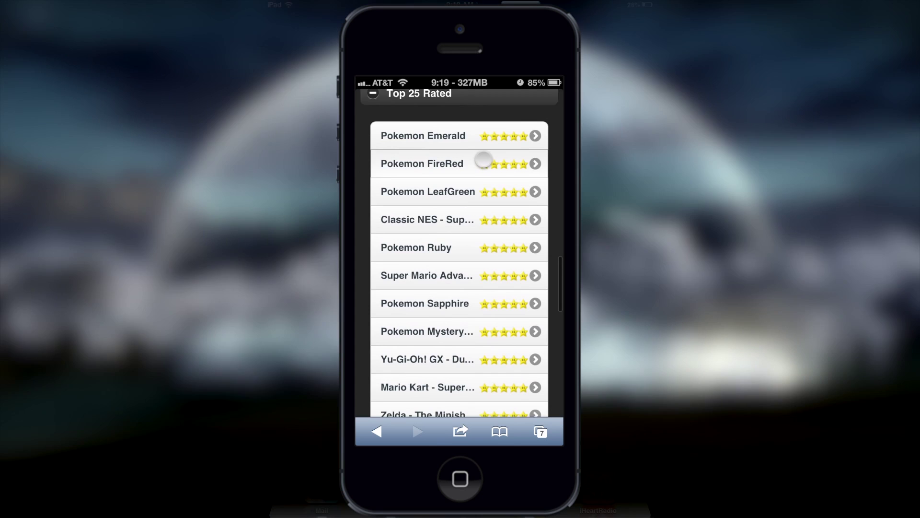
{"action": "left_click_drag", "start_coordinate": [483, 160], "coordinate": [479, 138]}
{"action": "left_click_drag", "start_coordinate": [477, 294], "coordinate": [467, 196]}
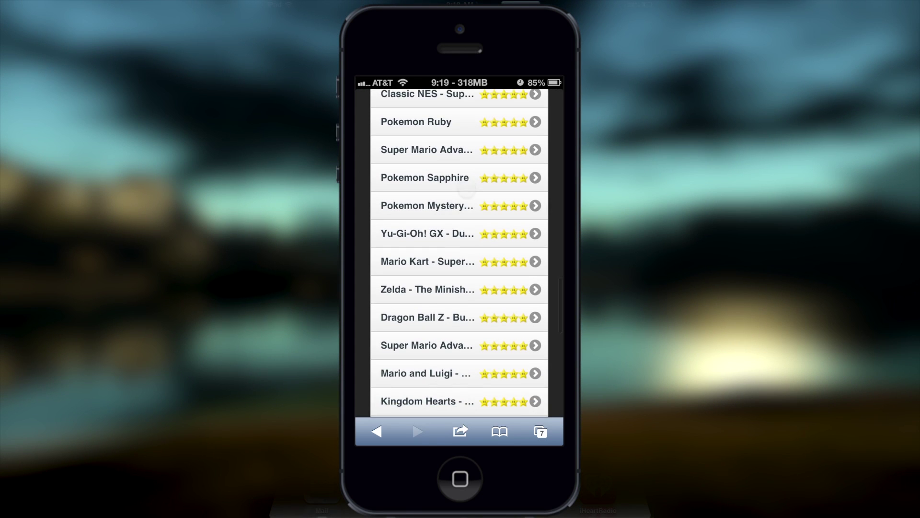
{"action": "left_click", "coordinate": [427, 261]}
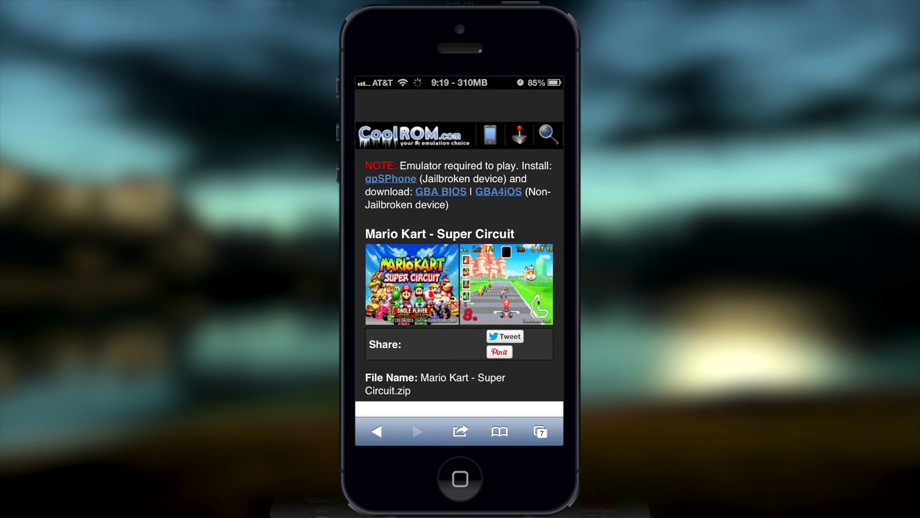
- Download the Mario Kart - Super Circuit ROM zip and open it in GBA4iOS
{"action": "scroll", "coordinate": [459, 253], "scroll_direction": "down", "scroll_amount": 8}
{"action": "scroll", "coordinate": [459, 253], "scroll_direction": "down", "scroll_amount": 5}
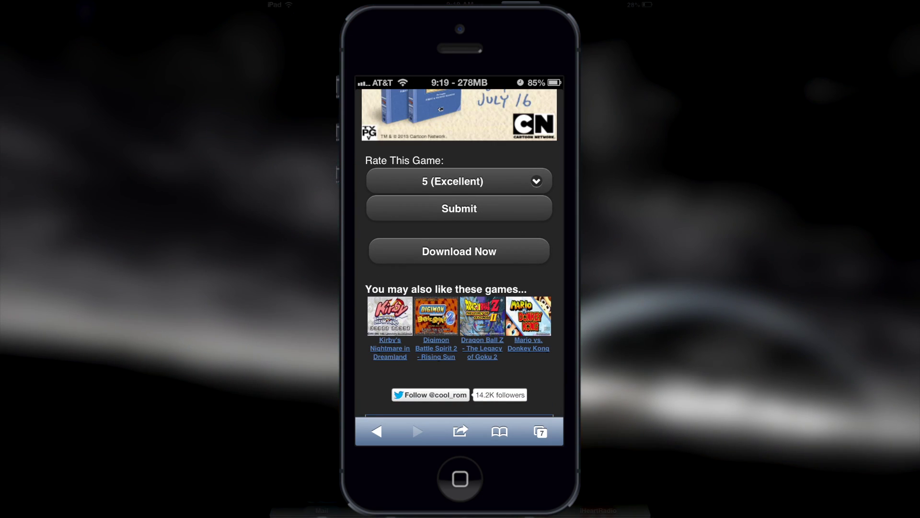
{"action": "scroll", "coordinate": [471, 147], "scroll_direction": "down", "scroll_amount": 2}
{"action": "left_click", "coordinate": [459, 155]}
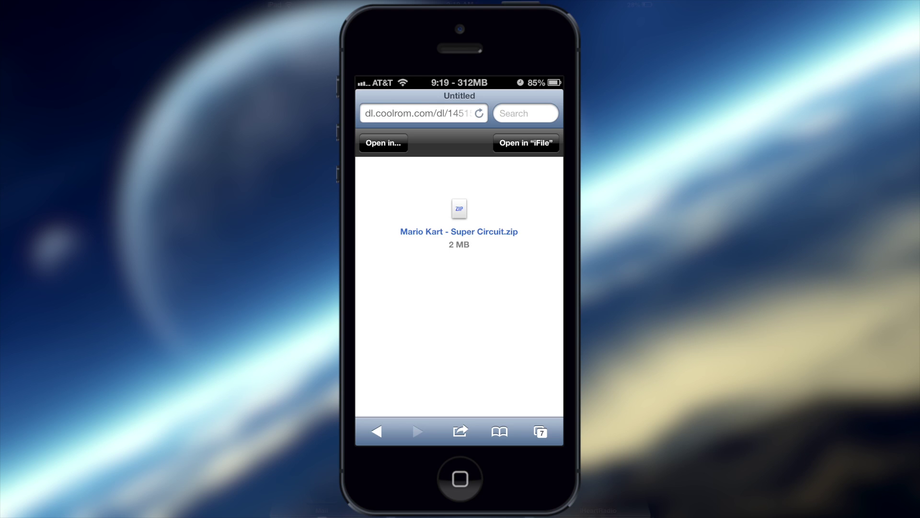
{"action": "left_click", "coordinate": [383, 141]}
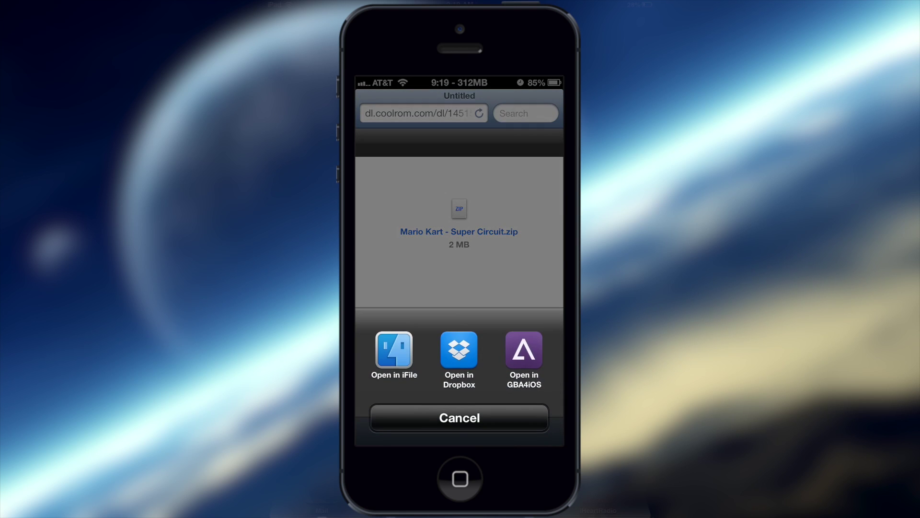
{"action": "left_click", "coordinate": [524, 350]}
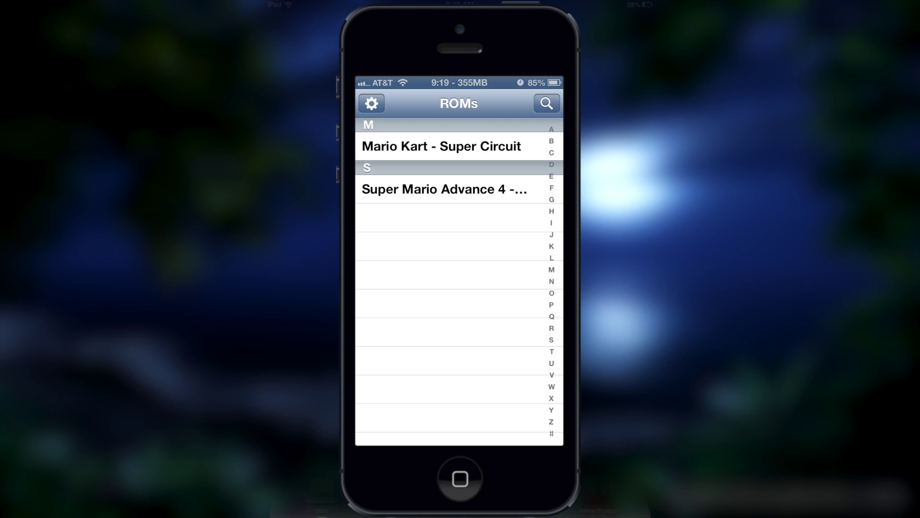
- Dismiss the Rename File prompt and launch Mario Kart - Super Circuit in the emulator
{"action": "left_click", "coordinate": [437, 143]}
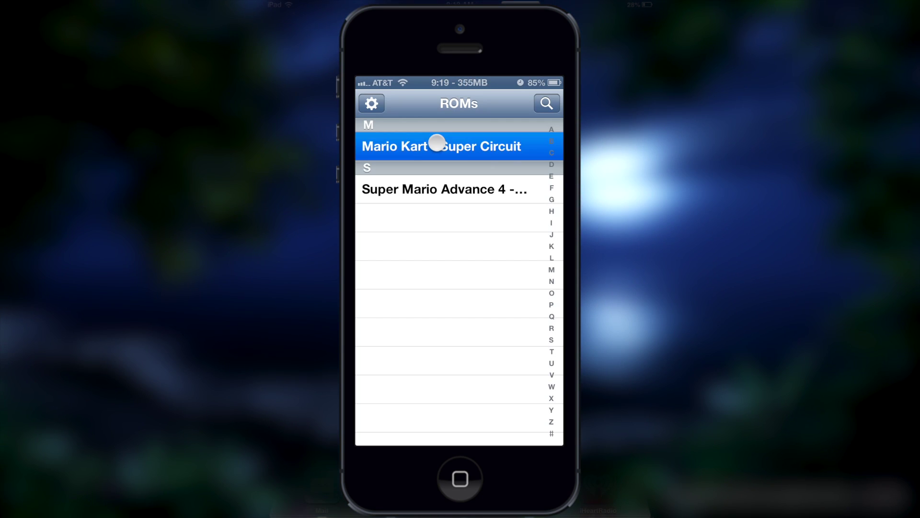
{"action": "left_click", "coordinate": [412, 226]}
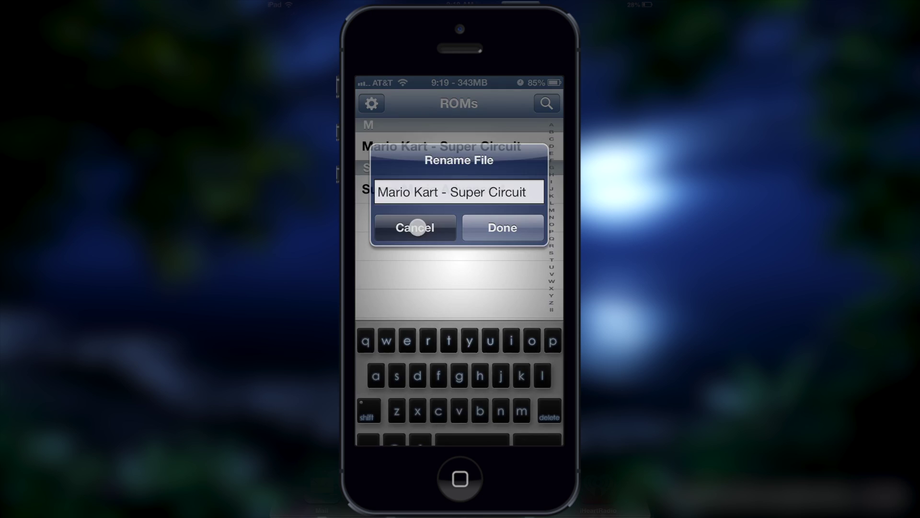
{"action": "left_click", "coordinate": [437, 146]}
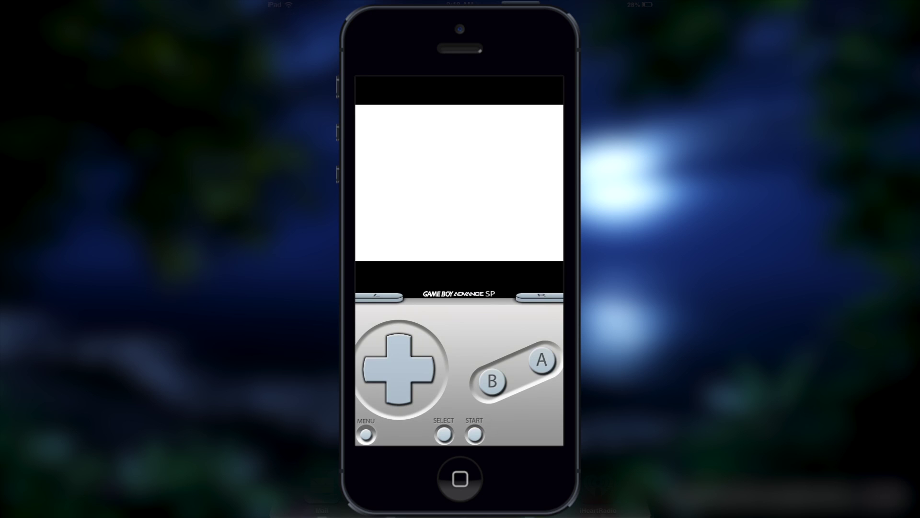